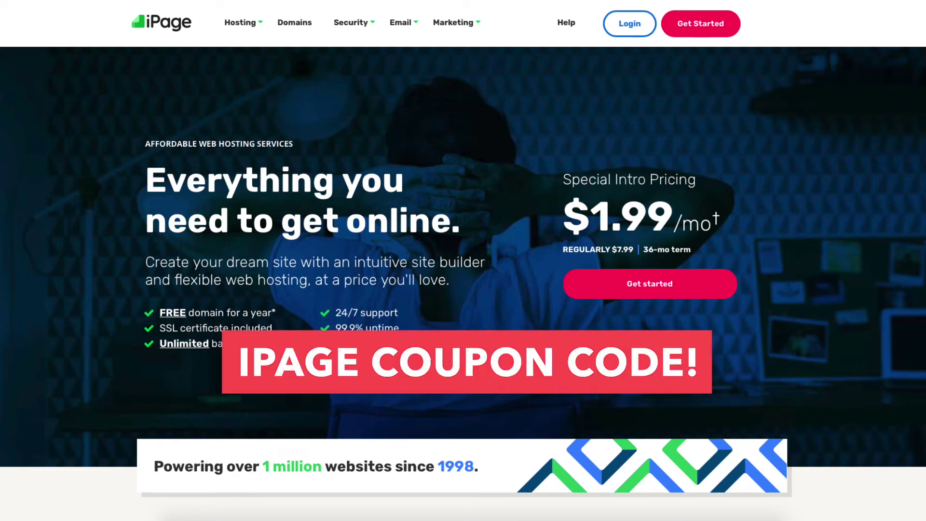
scroll(463, 260, "down", 2)
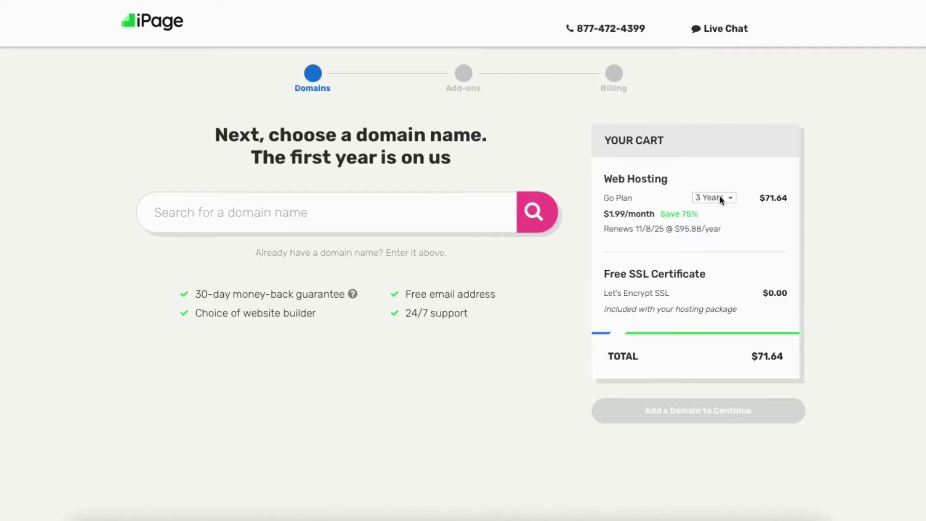
Change the Go Plan term from 3 years to 1 year ($2.99/month, $35.88 total).
left_click(720, 198)
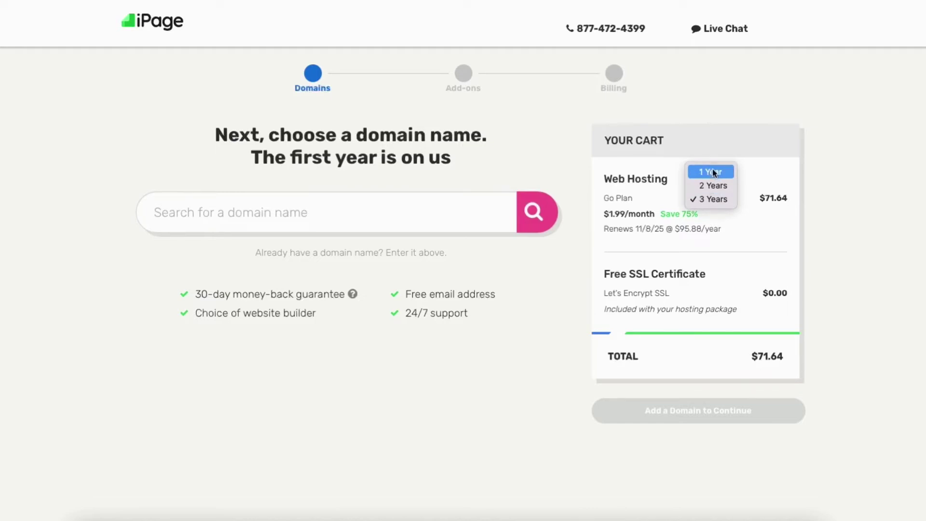
left_click(713, 197)
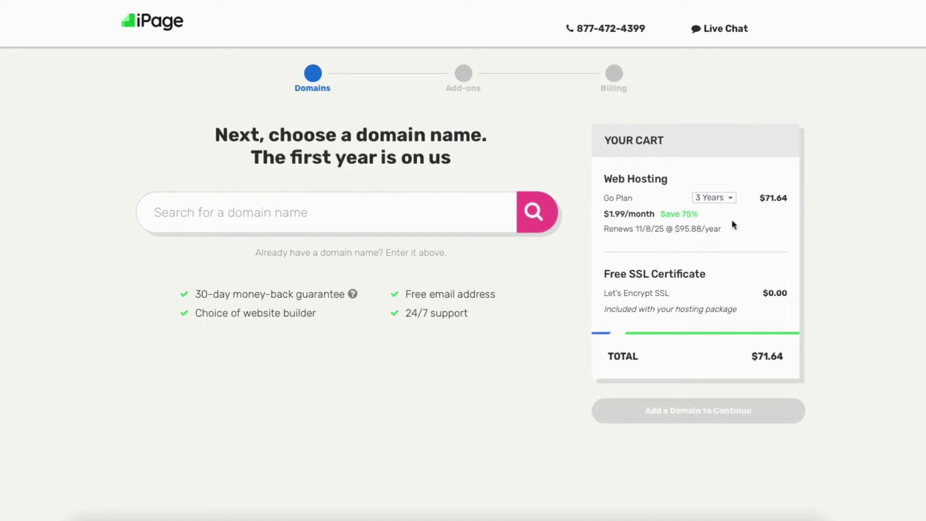
left_click(720, 198)
left_click(717, 185)
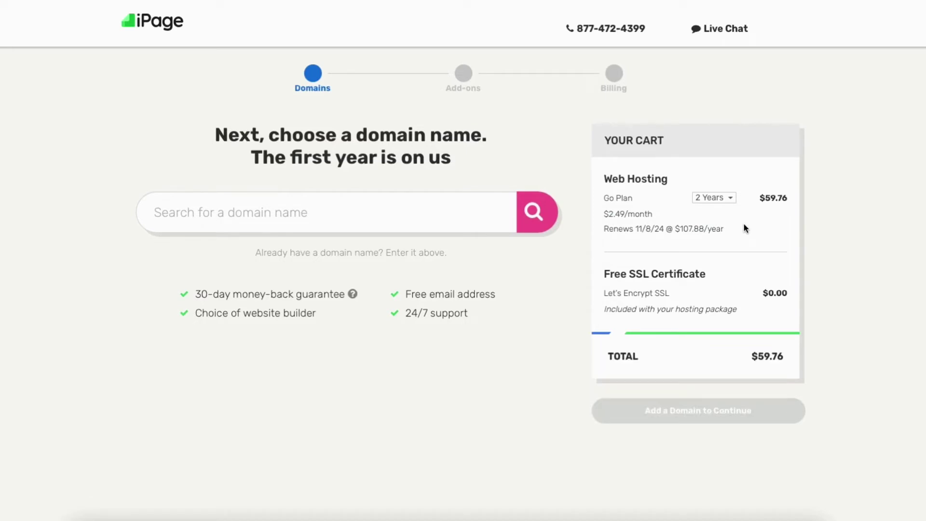
left_click(720, 197)
left_click(715, 189)
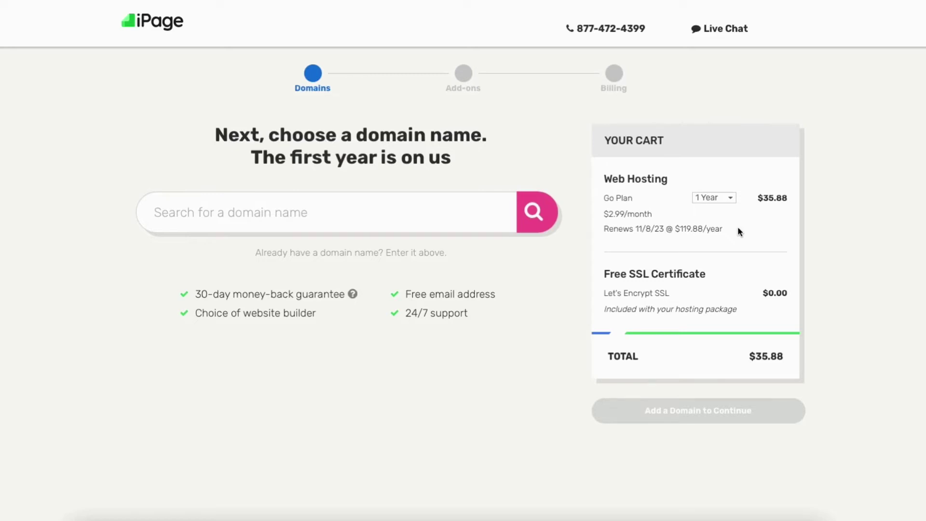
Search and claim testsite432.com as the free domain, then start removing Privacy + Protection.
left_click(232, 211)
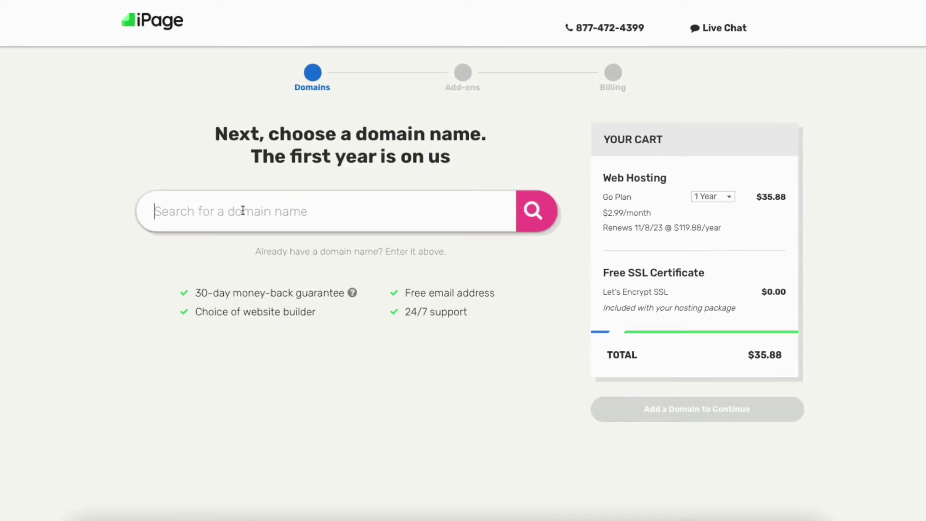
type("testsite432.com")
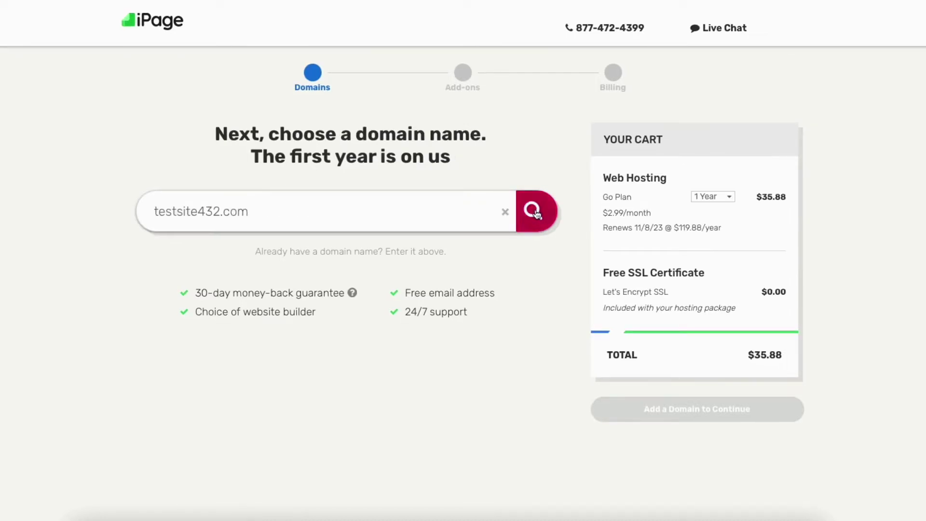
left_click(535, 208)
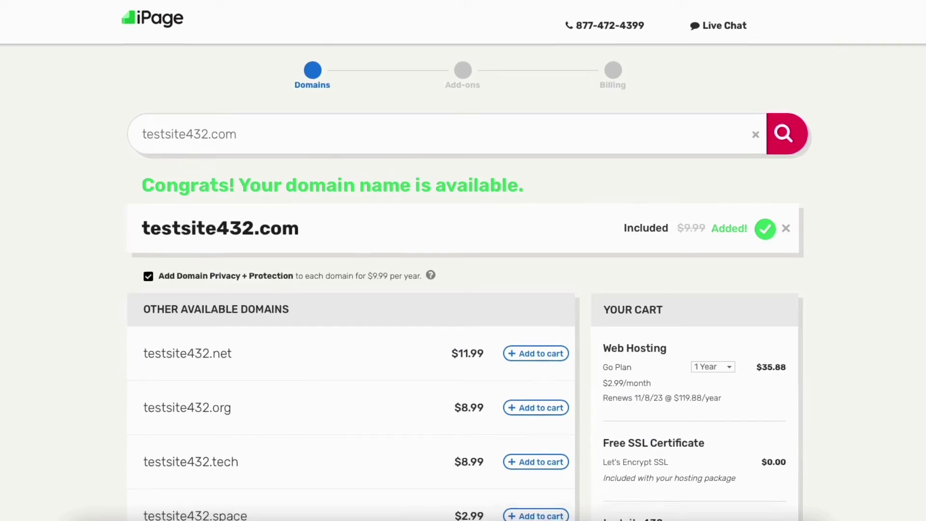
scroll(463, 290, "down", 3)
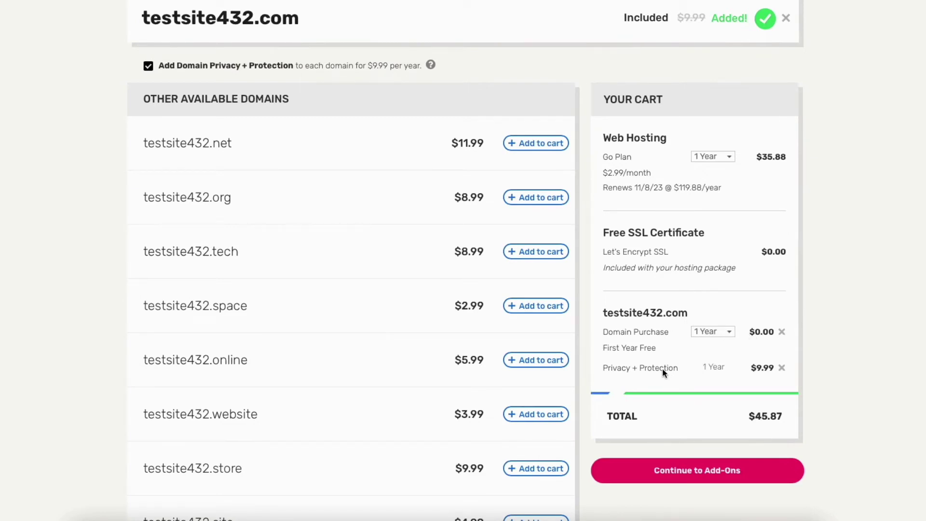
left_click(782, 368)
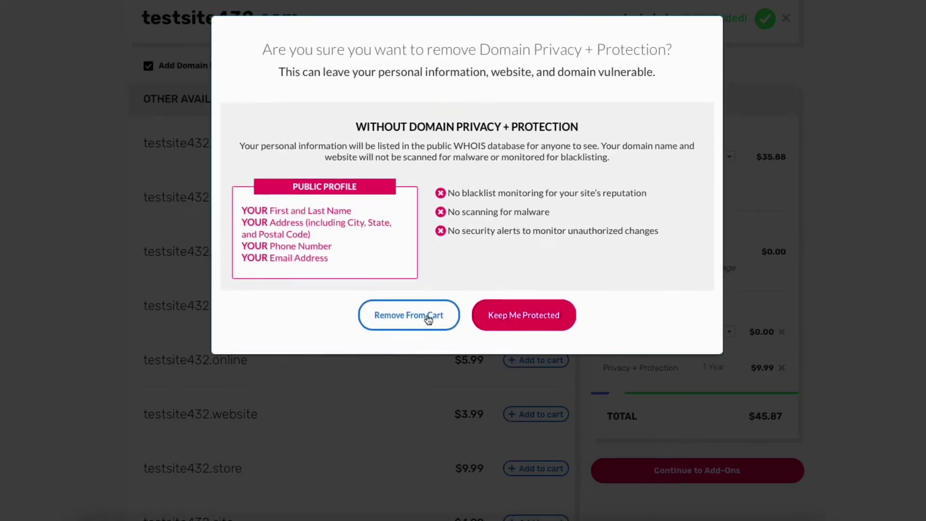
Confirm Domain Privacy + Protection removal so the cart returns to $35.88, and continue to Add-ons.
left_click(429, 320)
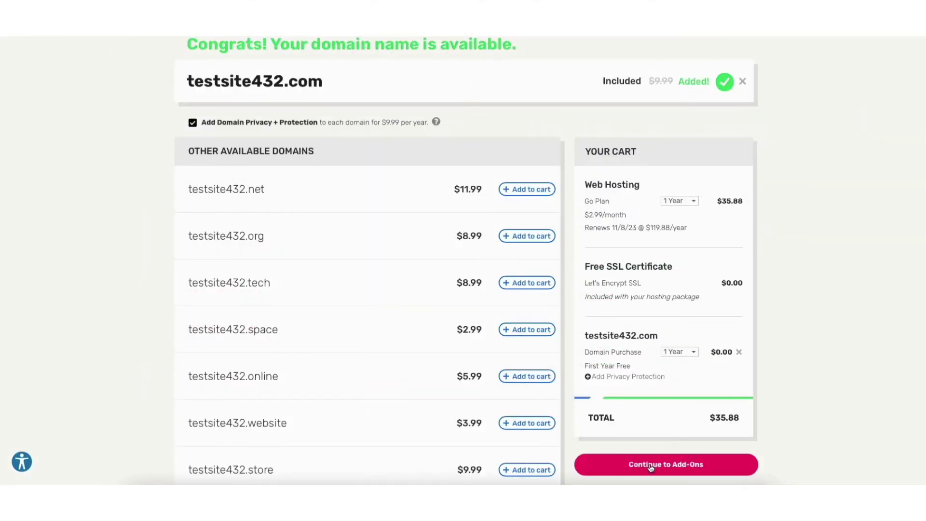
left_click(652, 468)
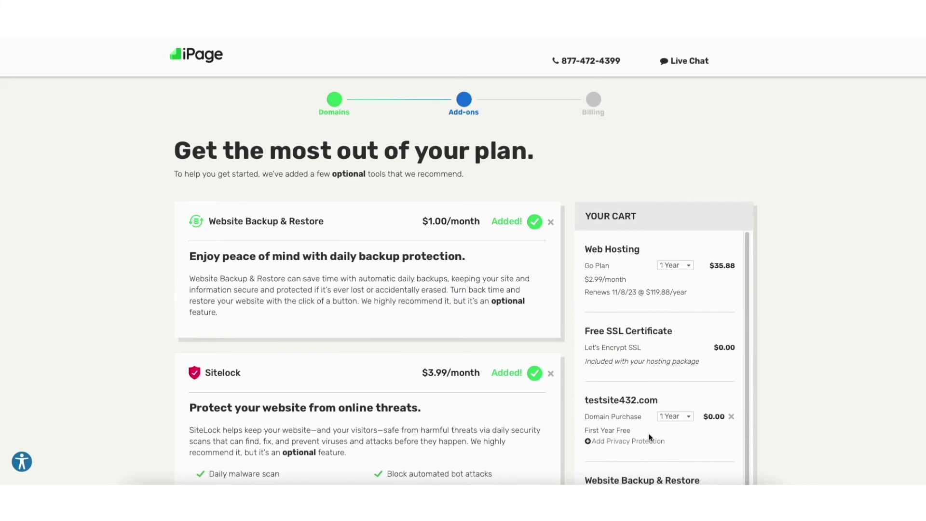
Remove the Website Backup & Restore and Sitelock add-ons and continue to Billing & Payment.
left_click(551, 222)
left_click(552, 374)
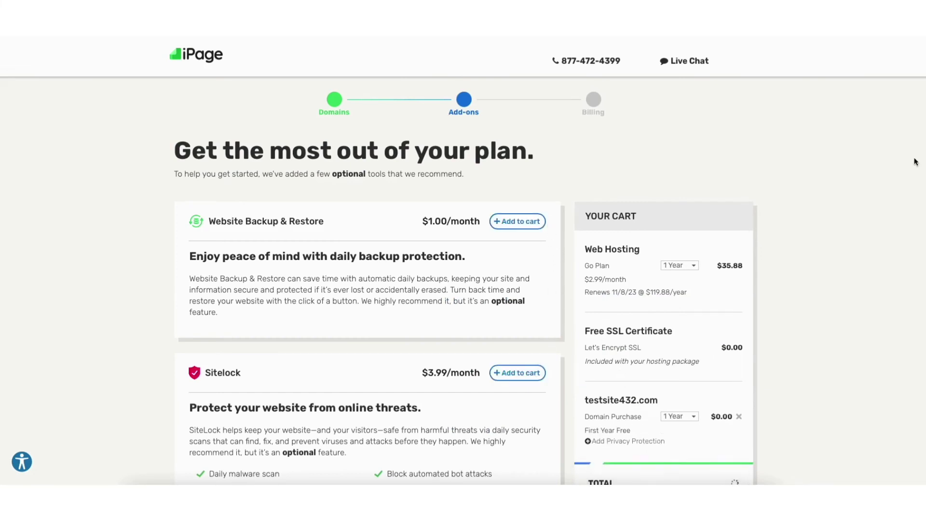
scroll(464, 290, "down", 2)
scroll(464, 261, "down", 2)
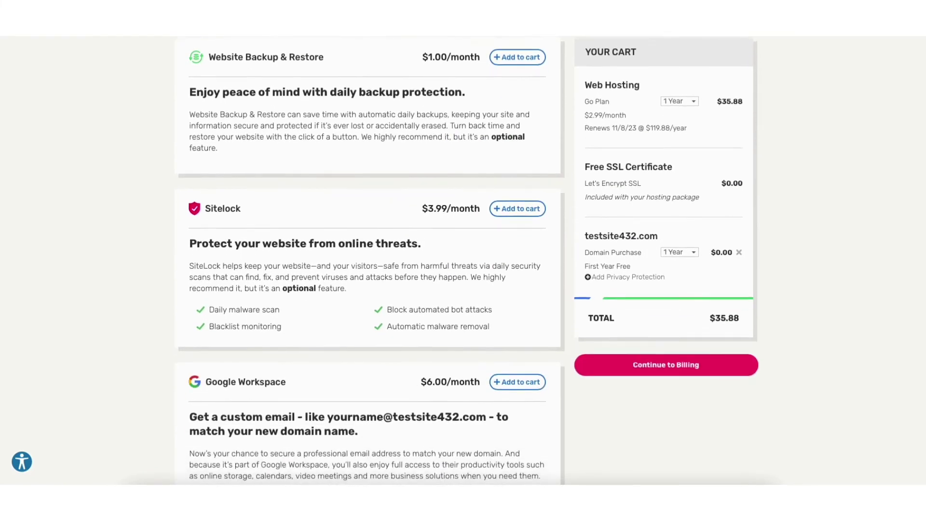
scroll(370, 261, "down", 1)
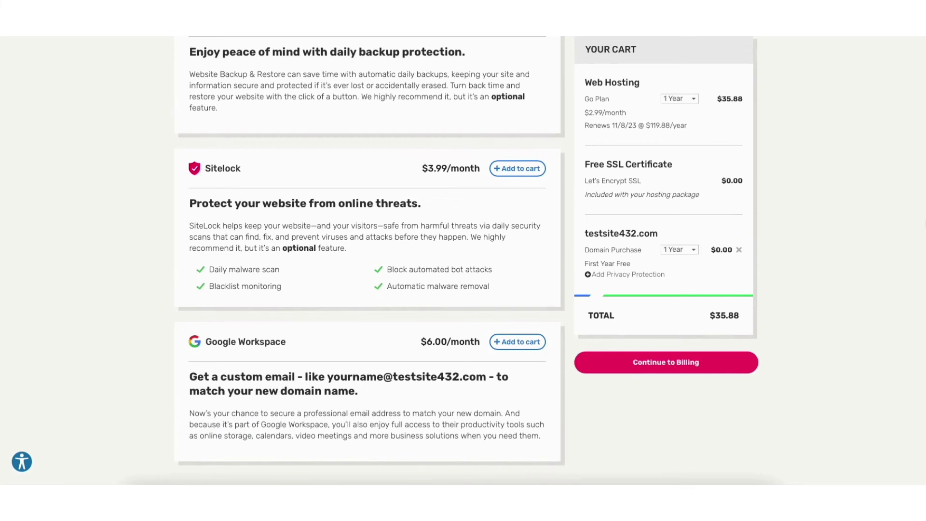
left_click(627, 367)
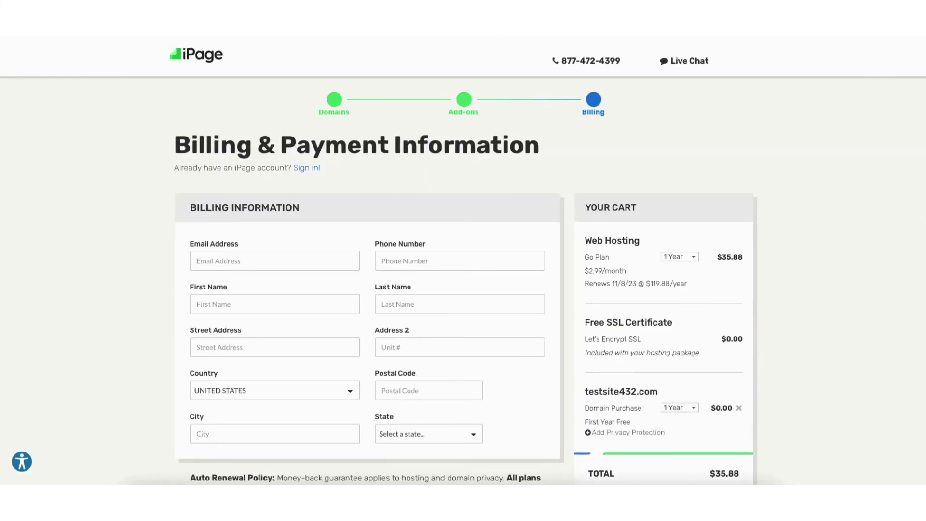
scroll(922, 175, "down", 3)
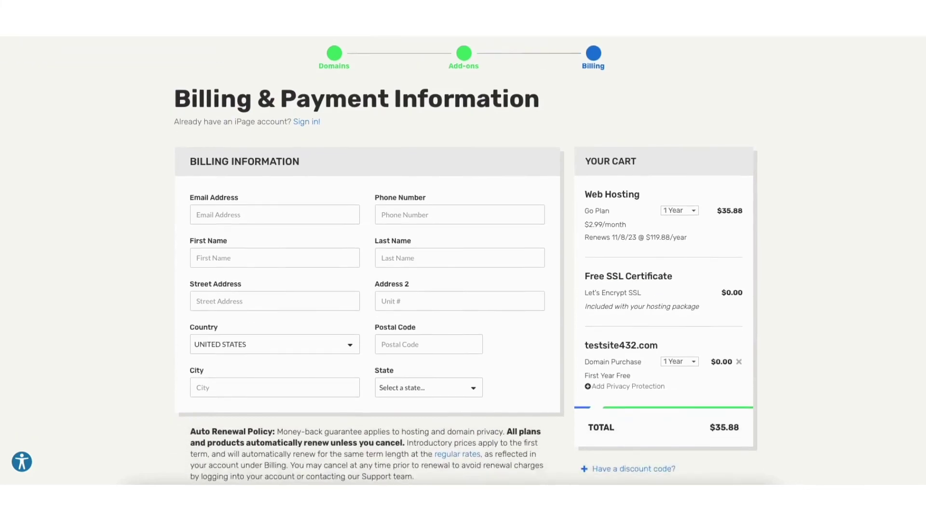